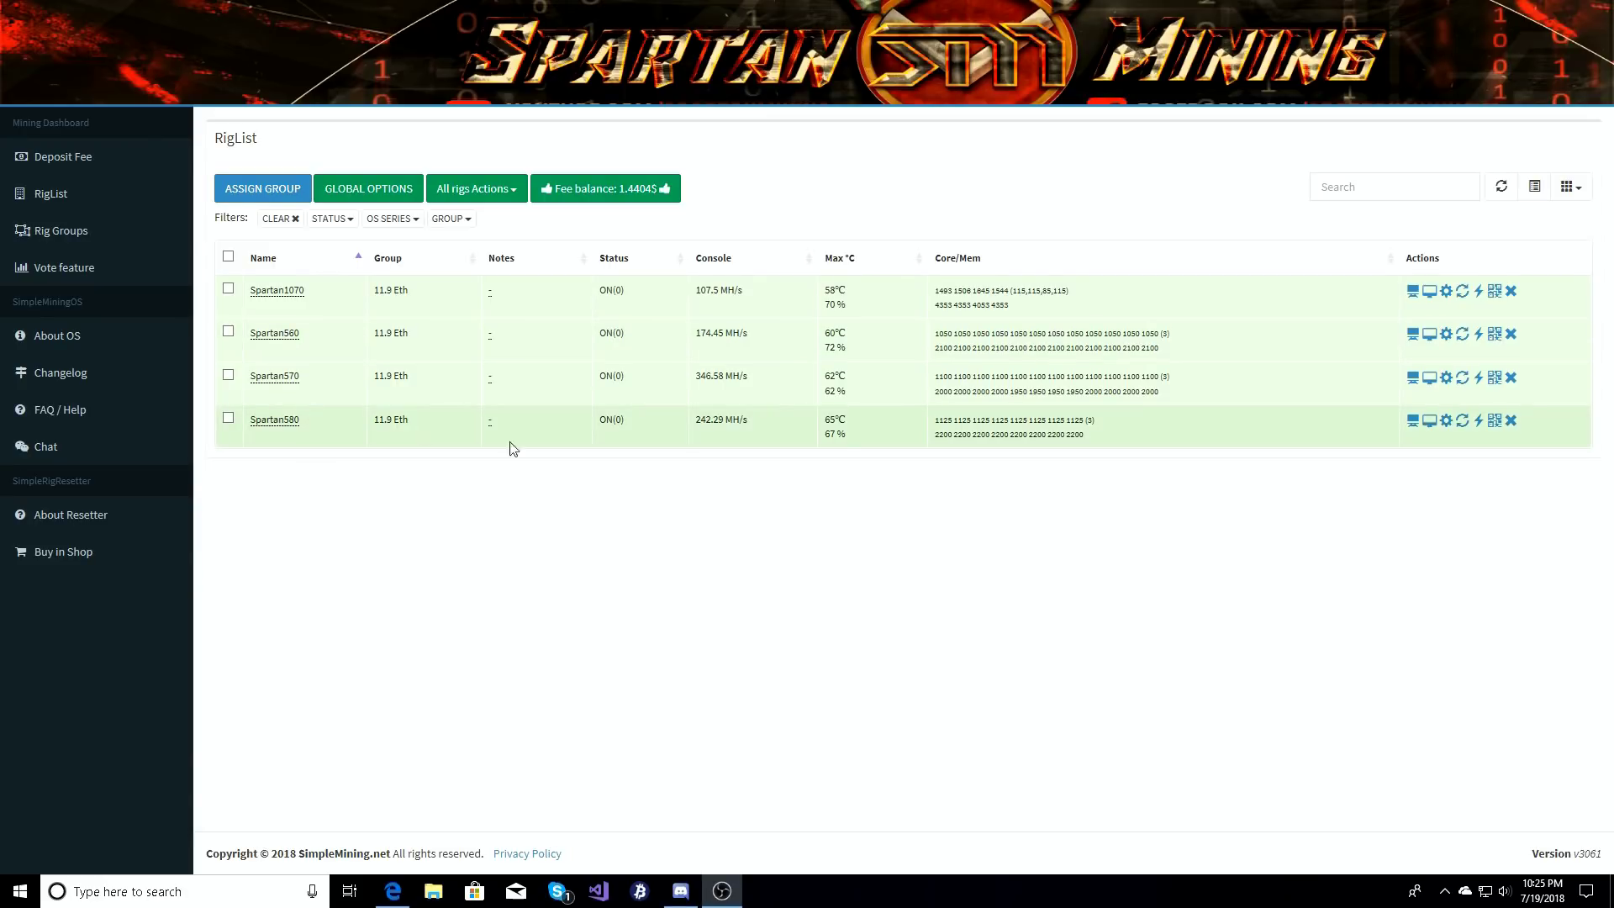
mouse_move(720, 419)
click(1445, 421)
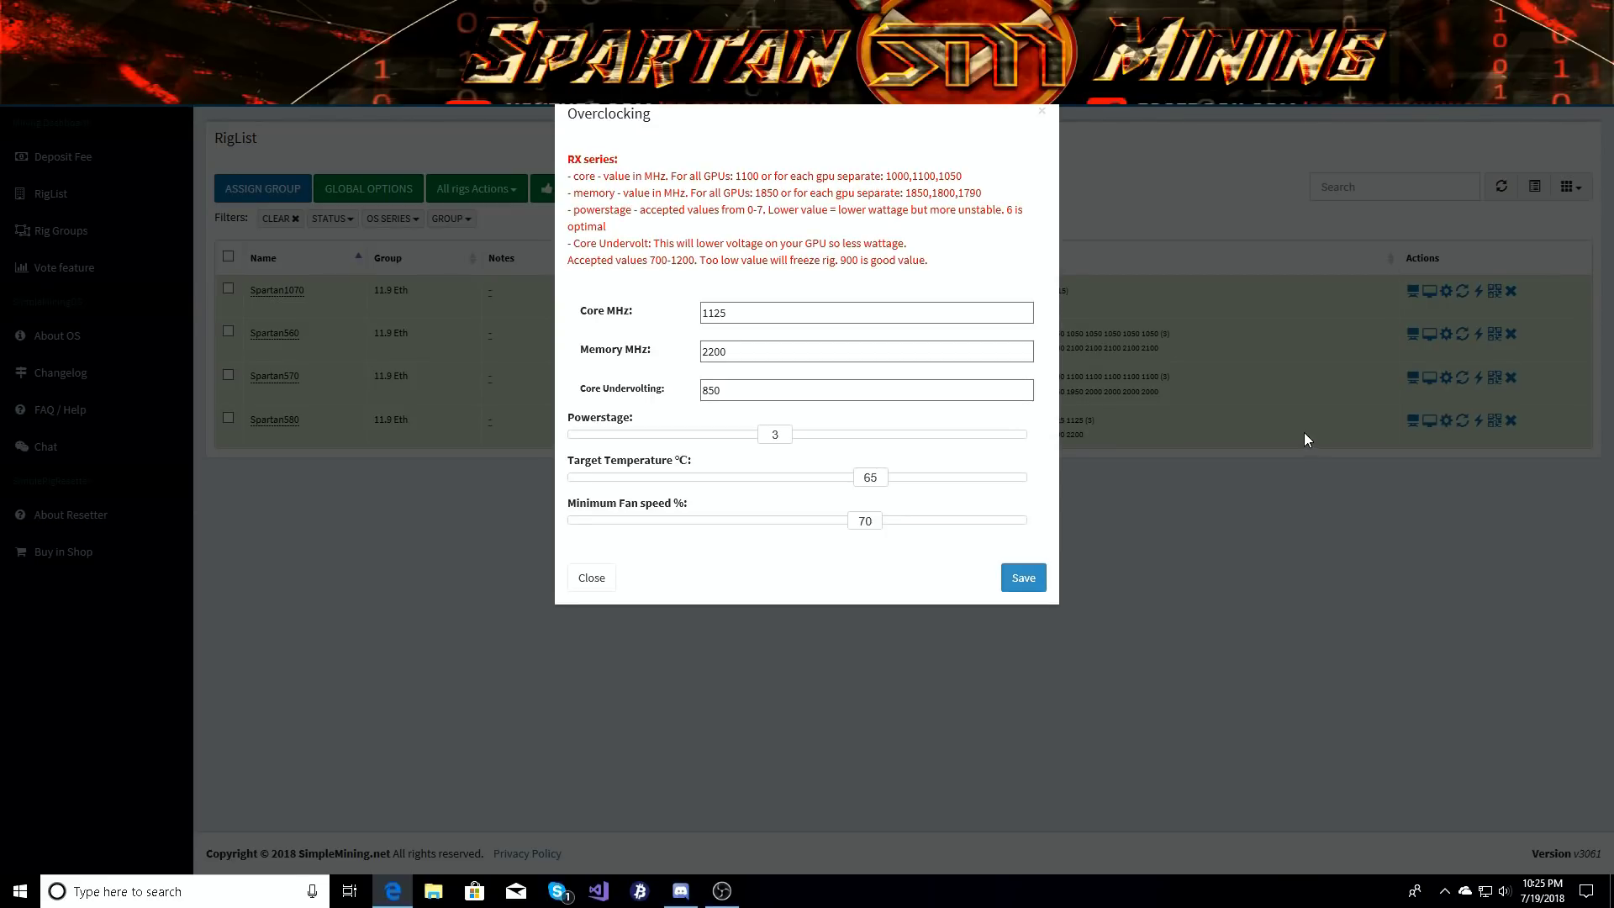
click(1041, 111)
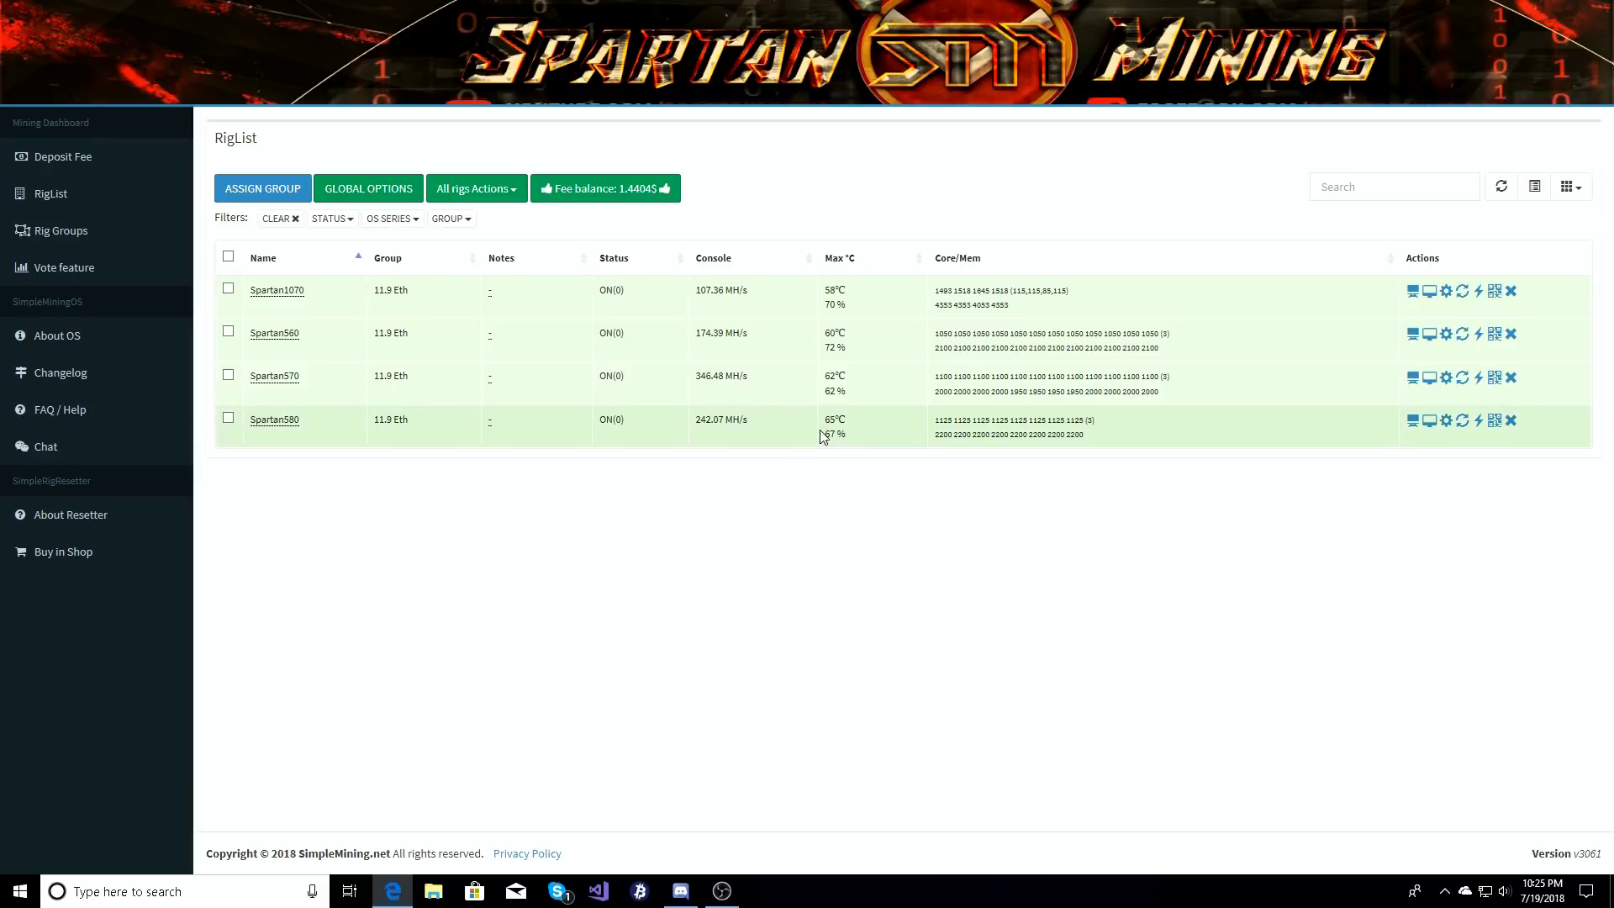
mouse_move(840, 415)
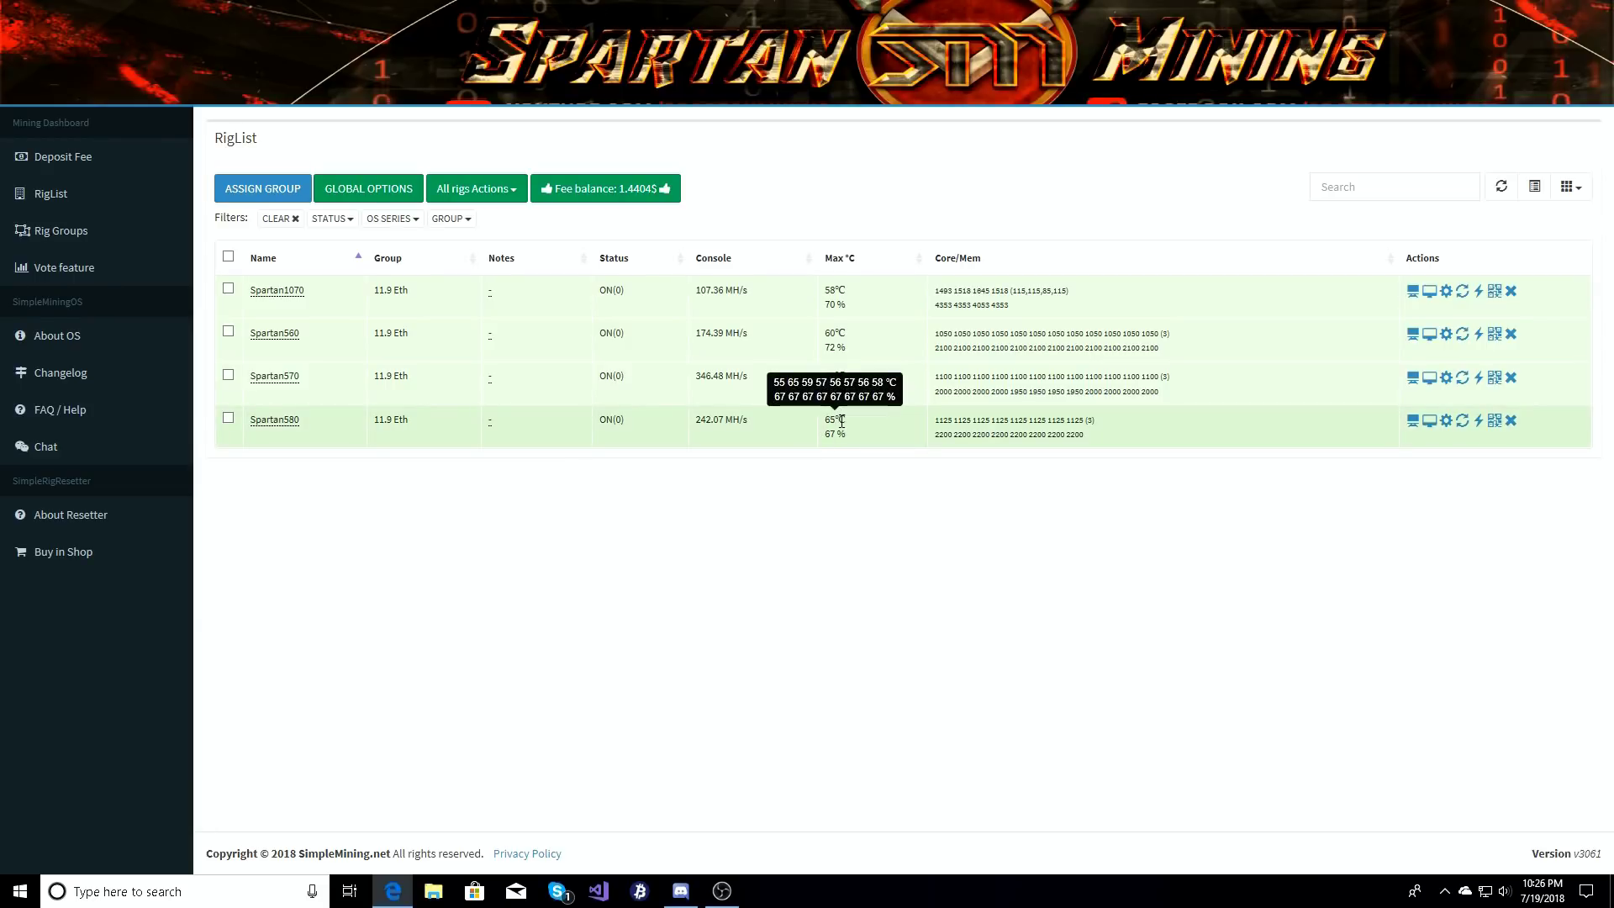